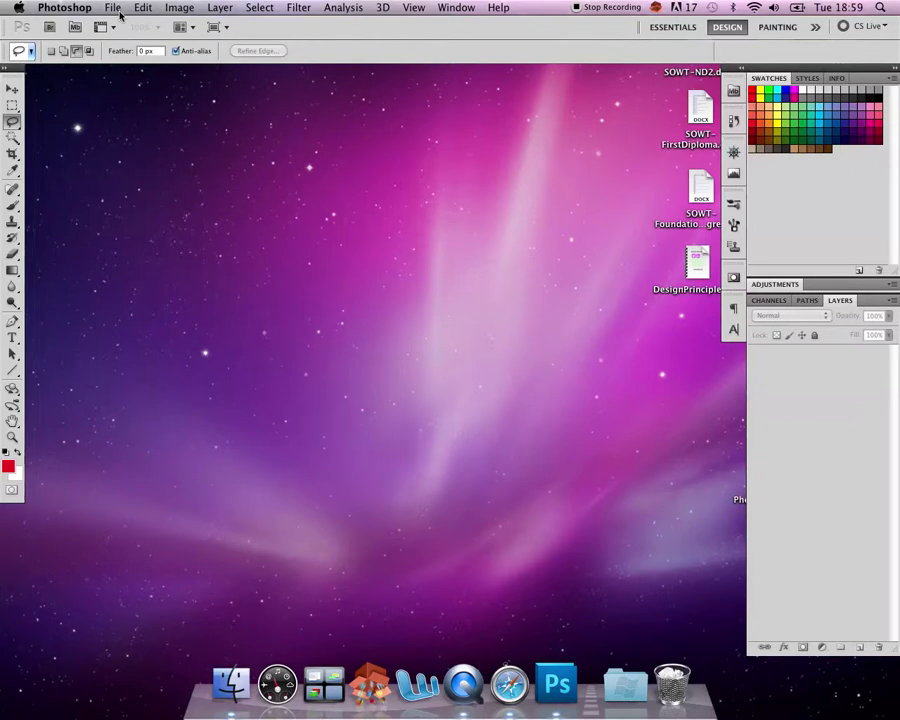
# - Start a new document and look through the available document presets
pyautogui.click(114, 8)
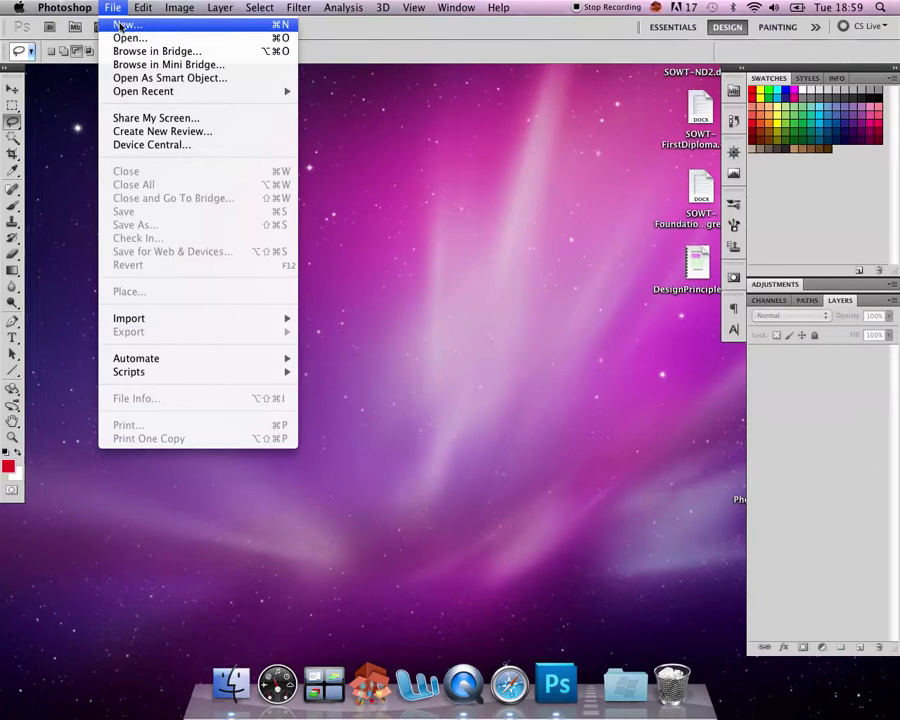
pyautogui.click(121, 25)
pyautogui.click(493, 201)
pyautogui.click(493, 203)
pyautogui.click(528, 203)
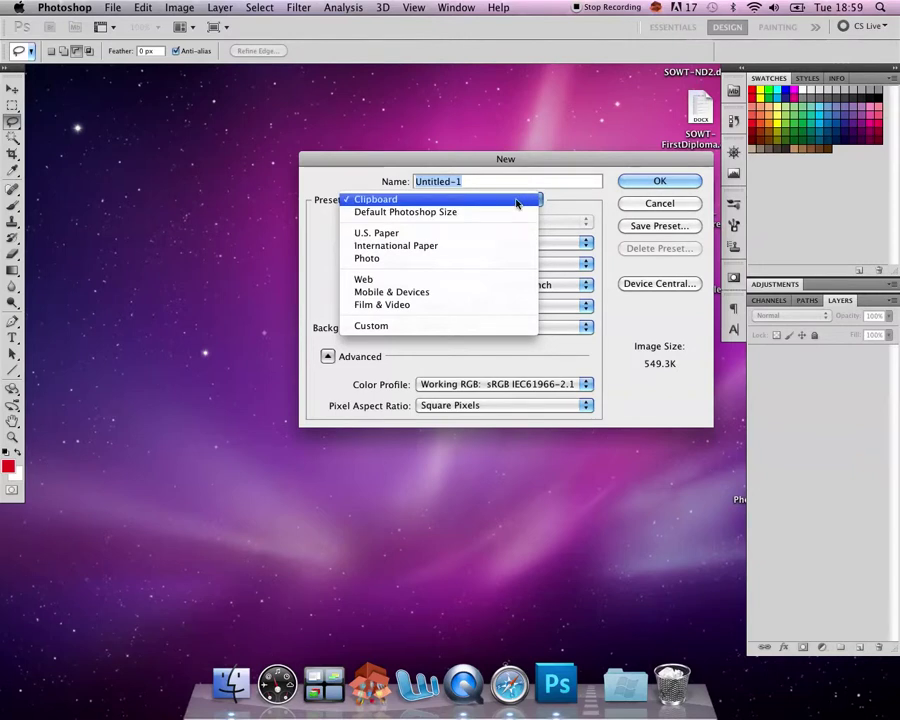
pyautogui.click(517, 204)
# - Try the Film & Video preset for the new document and look through its sizes
pyautogui.click(537, 204)
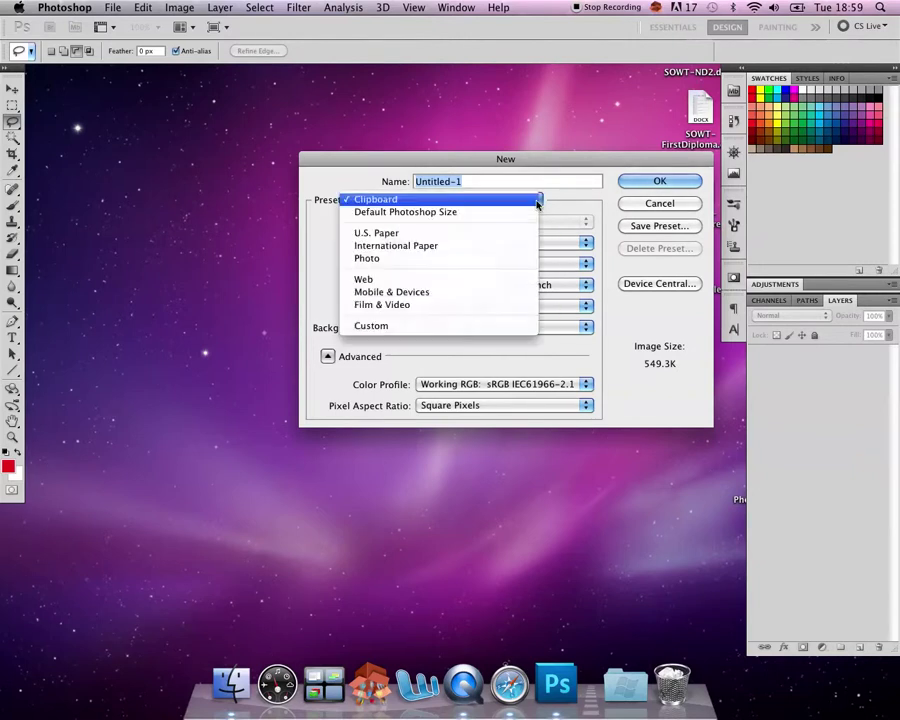
pyautogui.click(512, 305)
pyautogui.click(580, 224)
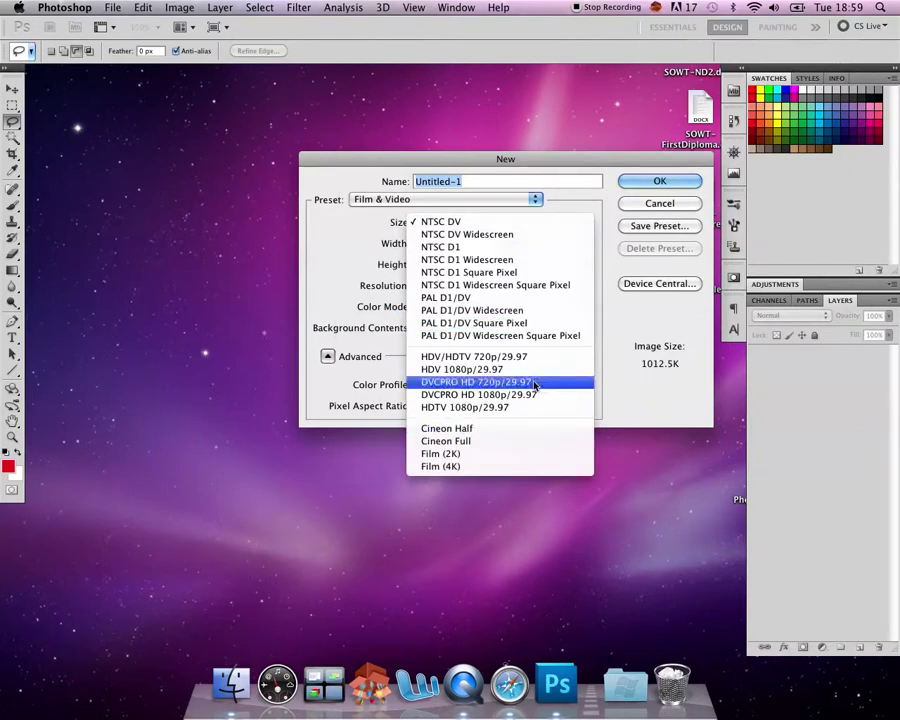
pyautogui.click(536, 203)
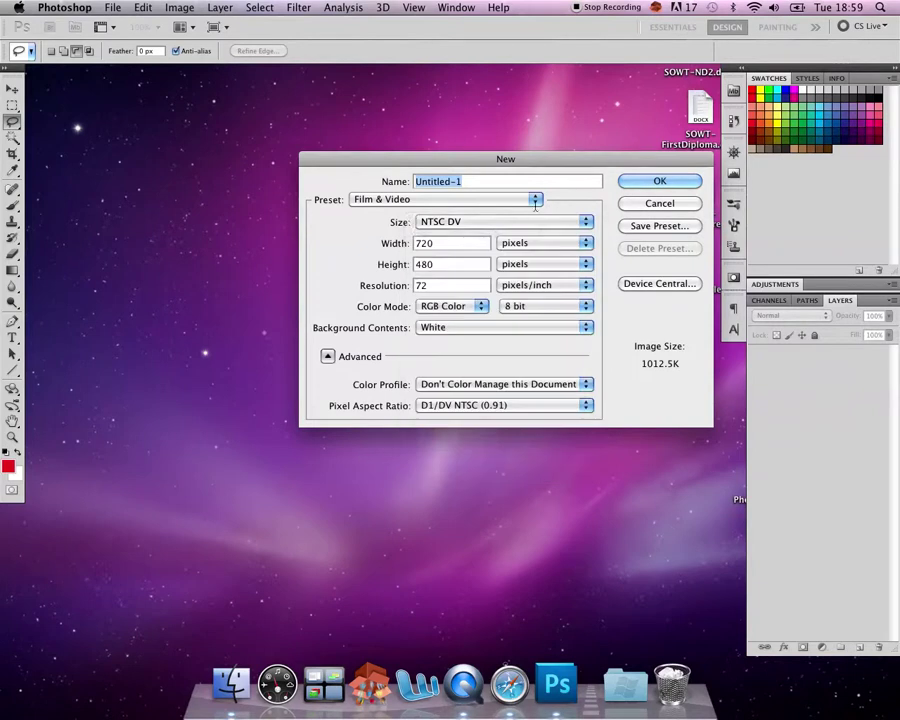
# - Choose the International Paper preset at size A3 and view the measurement units available for the width
pyautogui.click(536, 201)
pyautogui.click(457, 140)
pyautogui.click(514, 221)
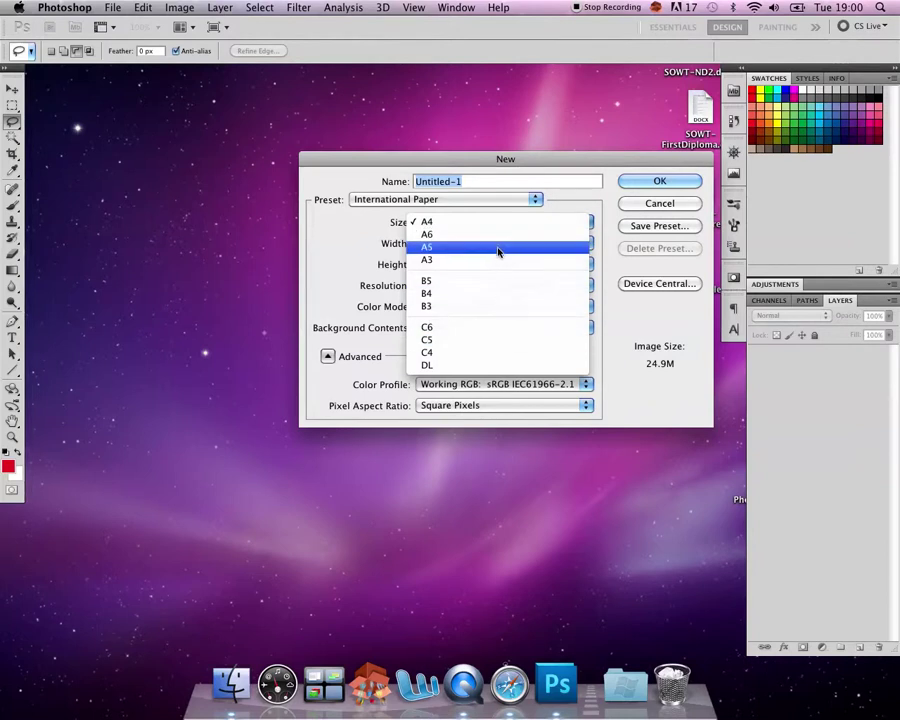
pyautogui.click(495, 260)
pyautogui.doubleClick(459, 246)
pyautogui.click(548, 244)
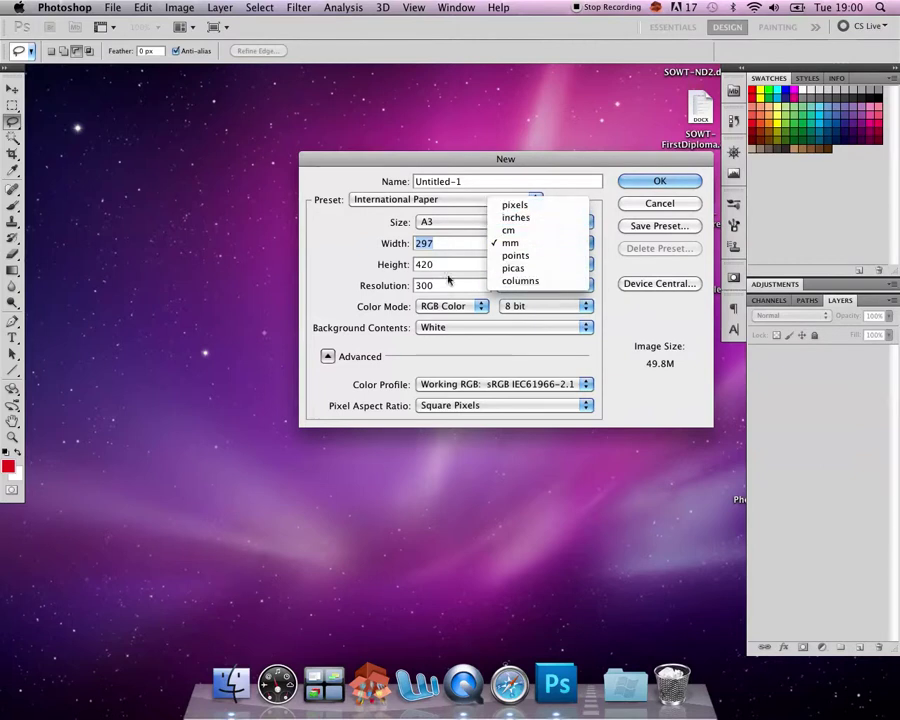
pyautogui.click(352, 268)
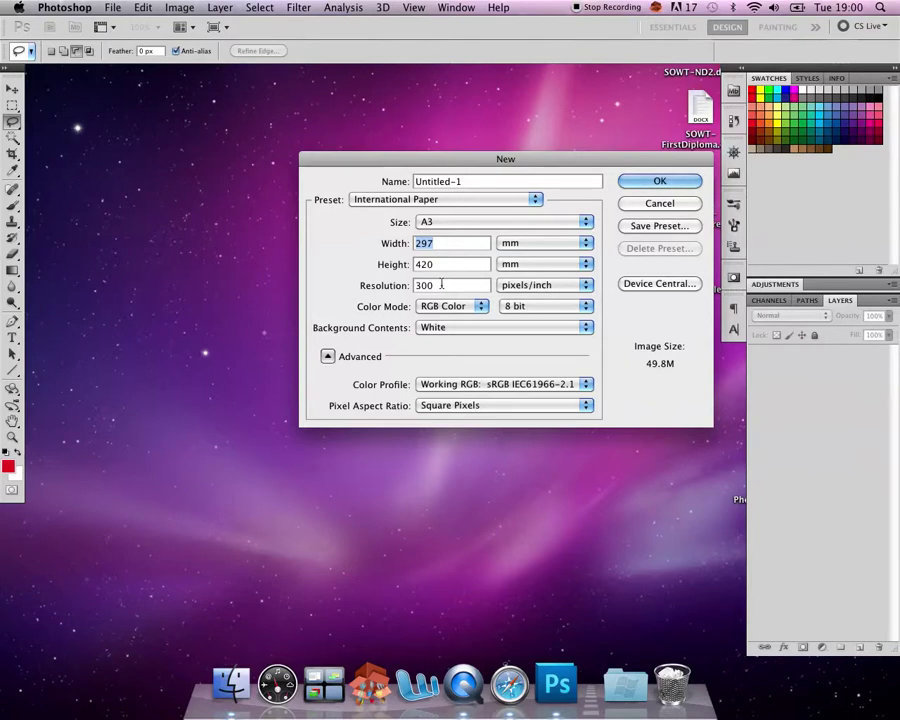
# - Set the new document's size to A4 at 300 pixels/inch, with RGB Color mode and a White background
pyautogui.click(474, 224)
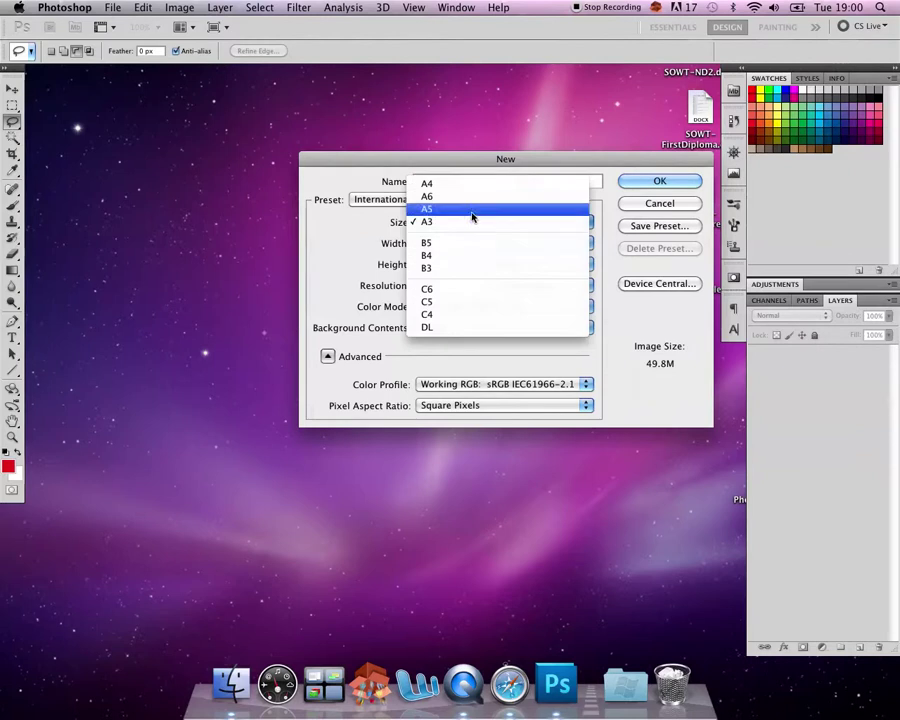
pyautogui.click(470, 185)
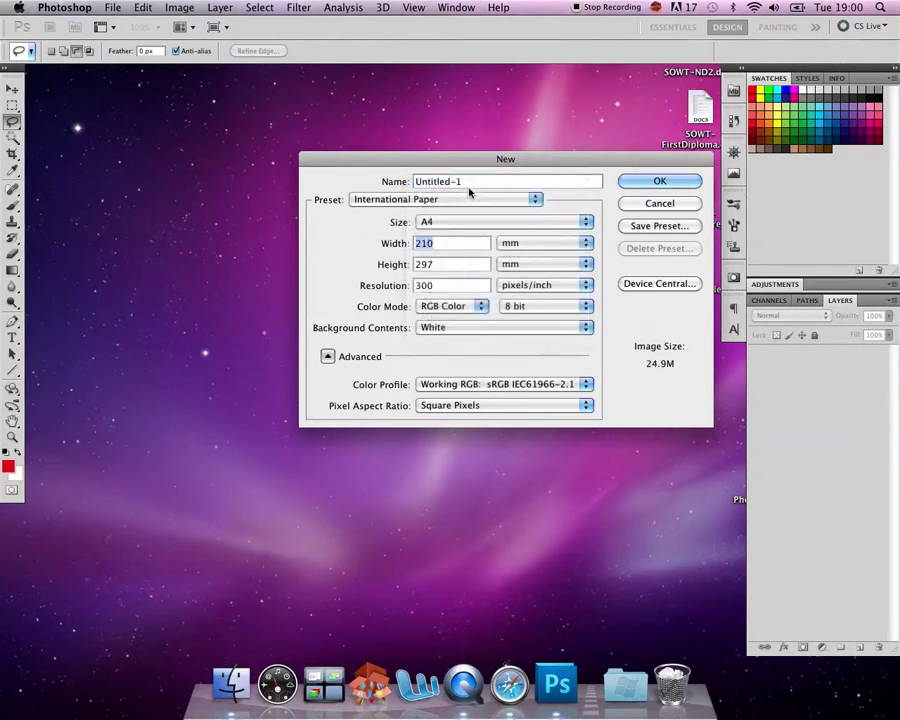
pyautogui.click(451, 283)
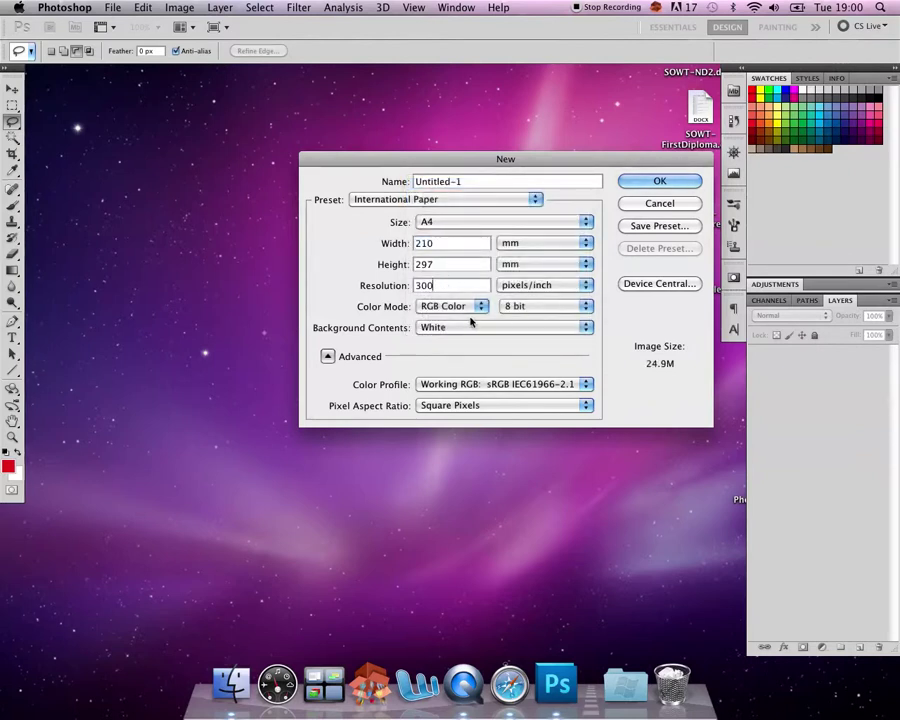
pyautogui.click(478, 307)
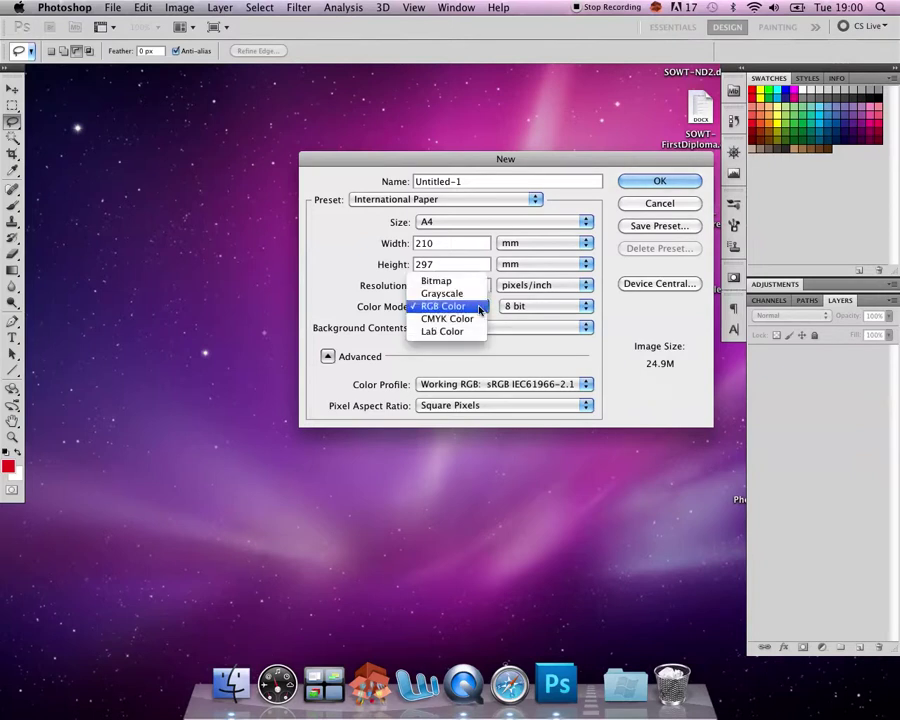
pyautogui.click(479, 309)
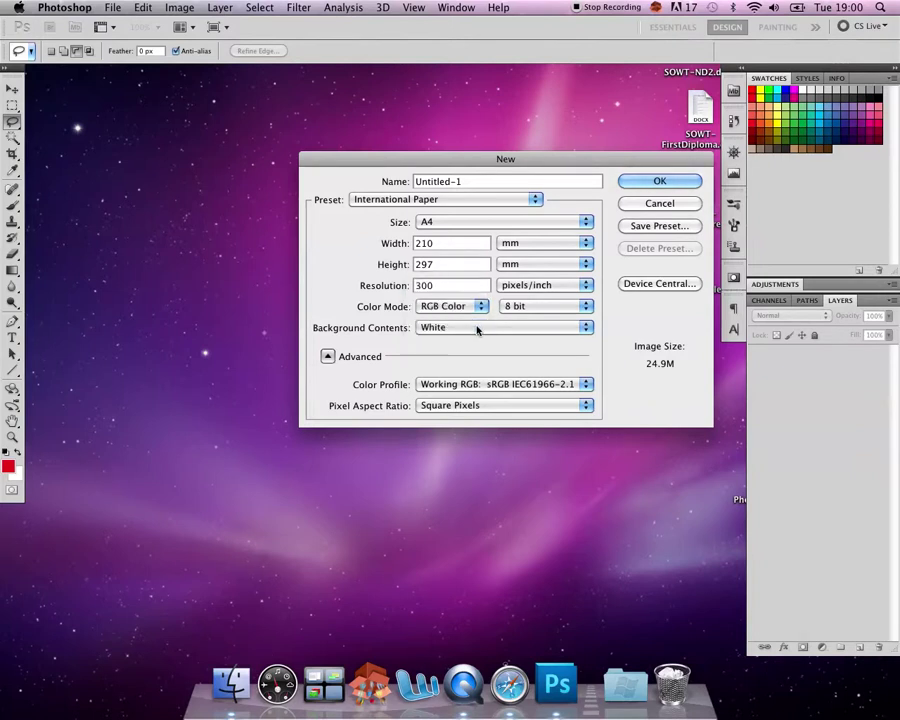
pyautogui.click(478, 328)
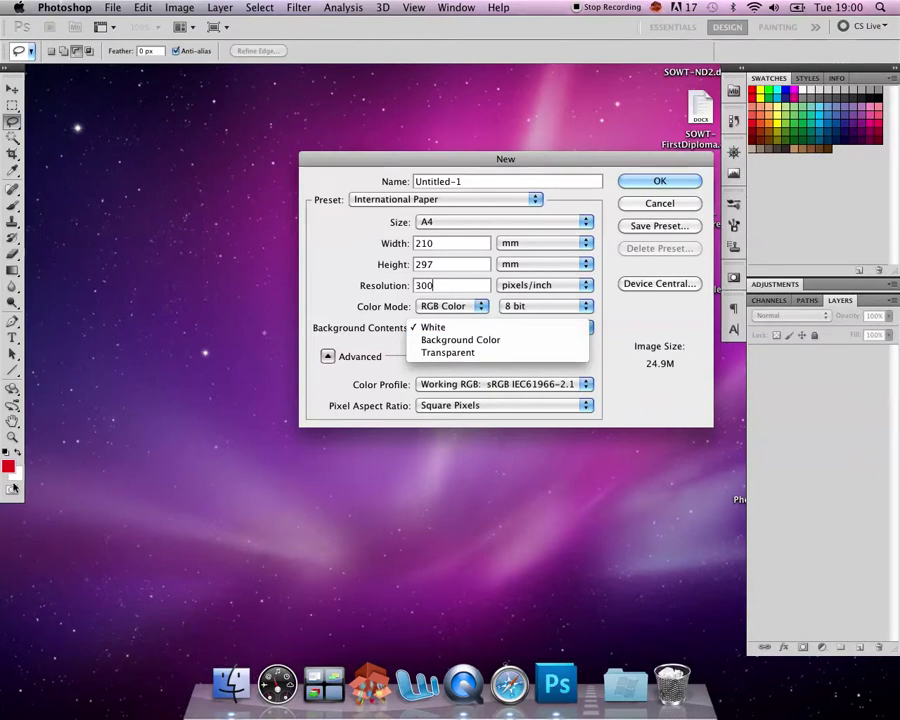
pyautogui.click(481, 329)
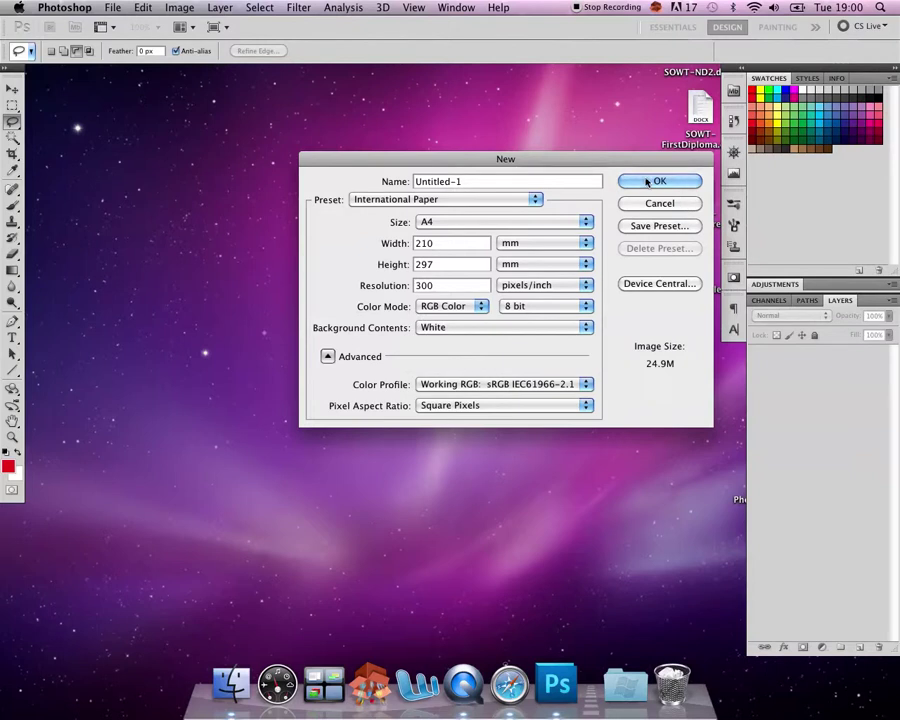
# - Create the A4 document and enlarge its window to fill the space beside the tools and layers
pyautogui.click(656, 182)
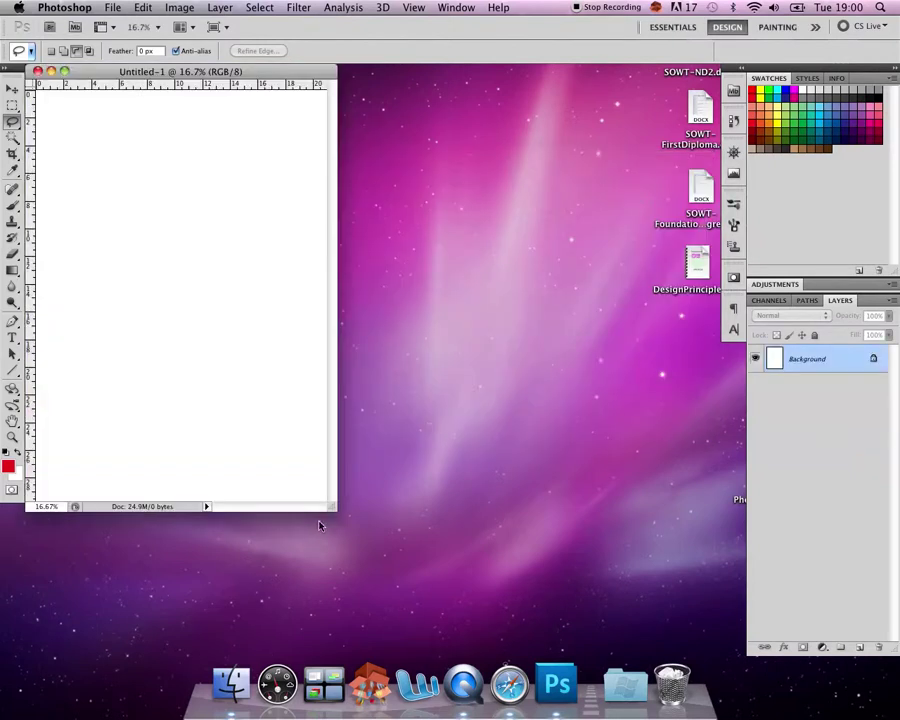
pyautogui.moveTo(331, 514); pyautogui.dragTo(744, 658)
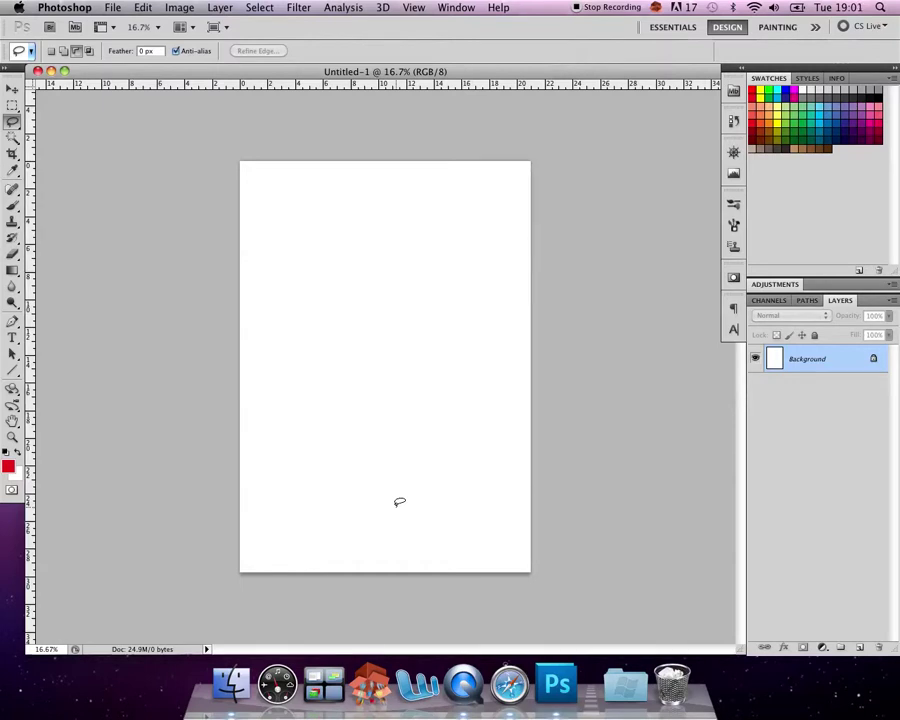
# - Switch to Safari, open the full-size version of the speedboat image and copy it
pyautogui.press('super+Tab')
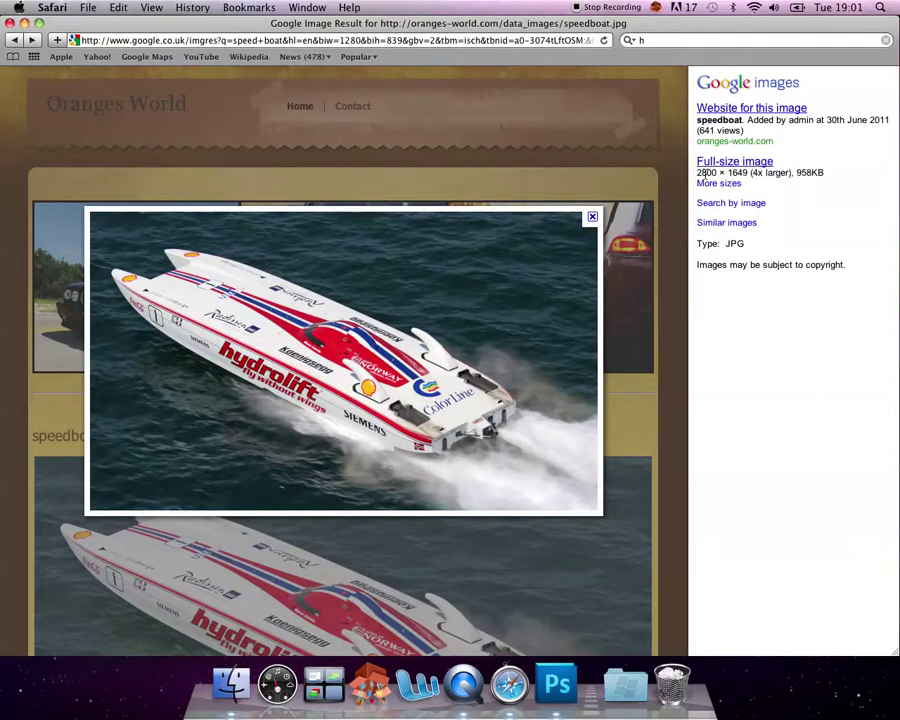
pyautogui.click(731, 162)
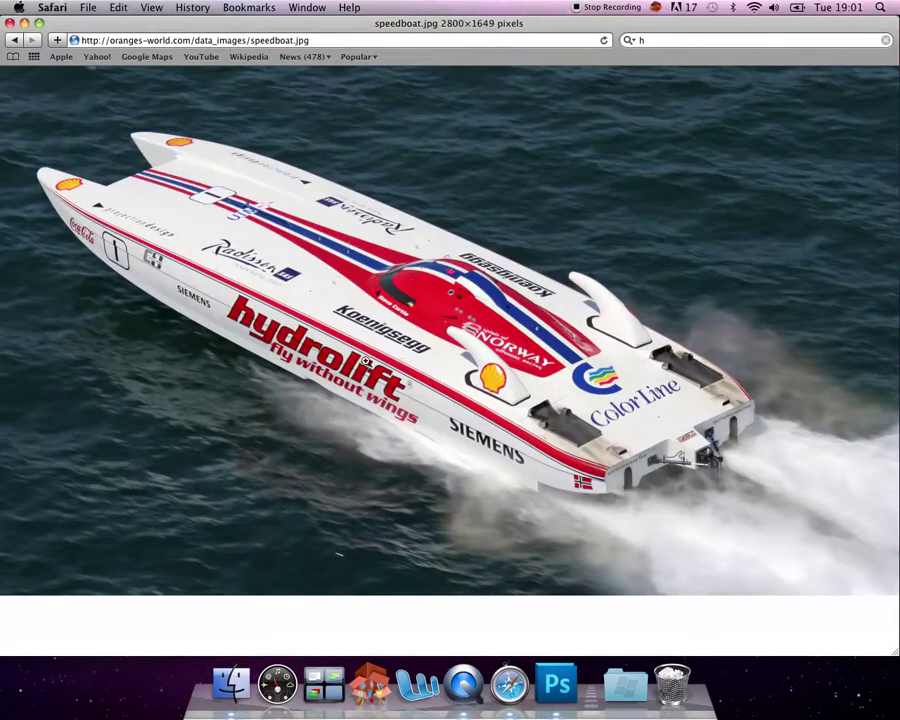
pyautogui.rightClick(203, 283)
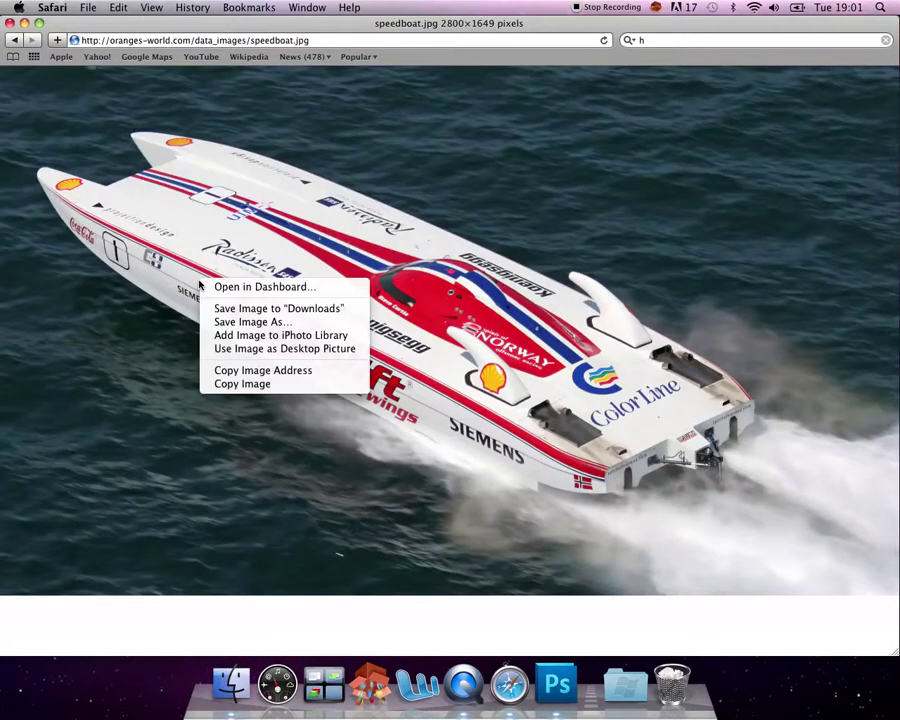
pyautogui.click(235, 386)
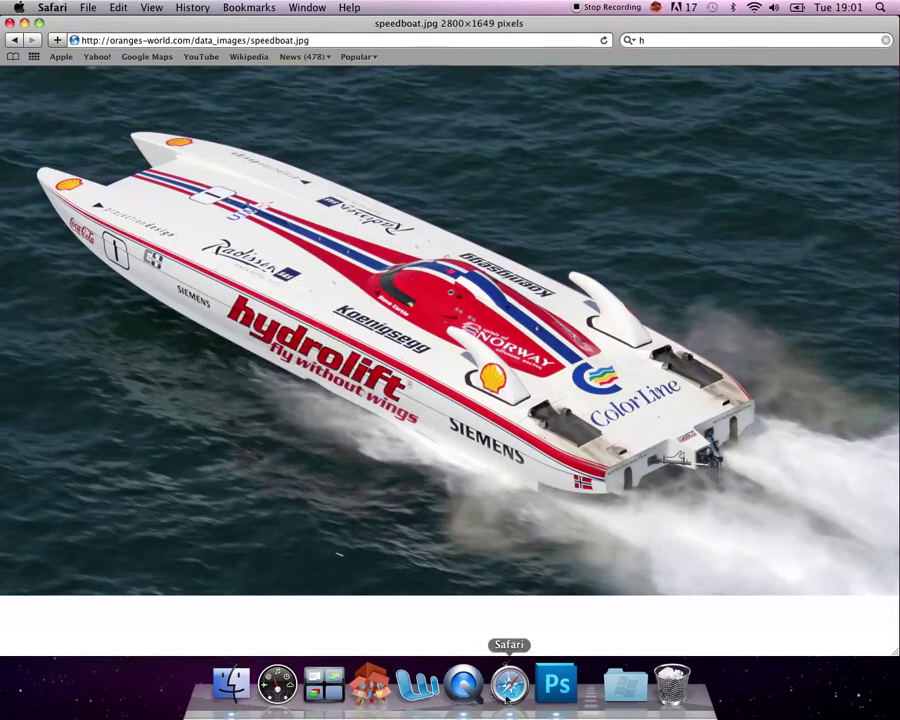
# - In Photoshop, create a new 2800 × 1649 pixel document from the Clipboard preset at 72 pixels/inch and paste the speedboat image into it
pyautogui.click(557, 684)
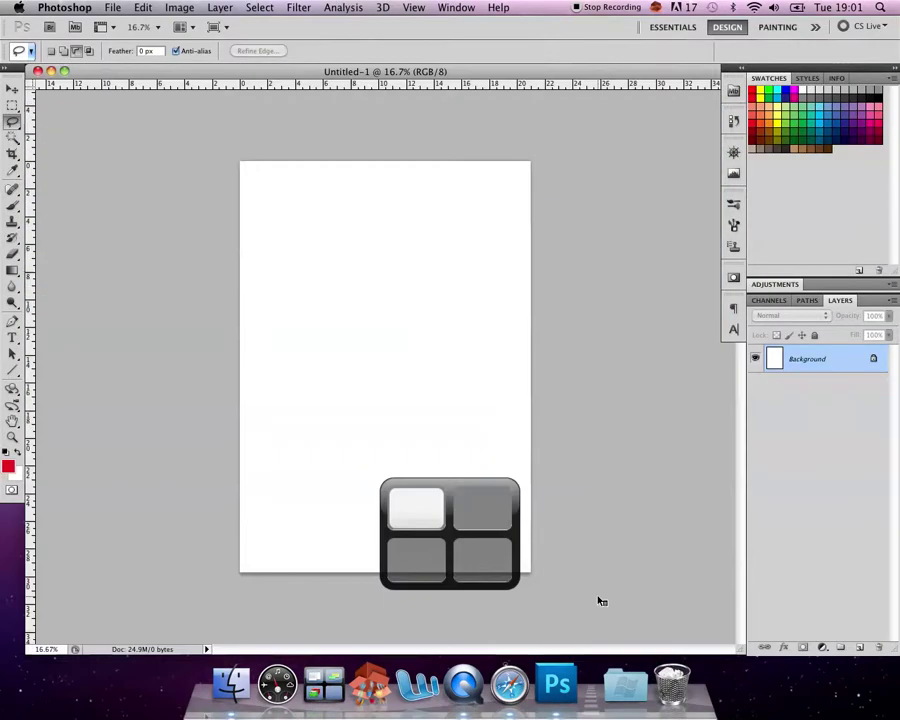
pyautogui.click(112, 8)
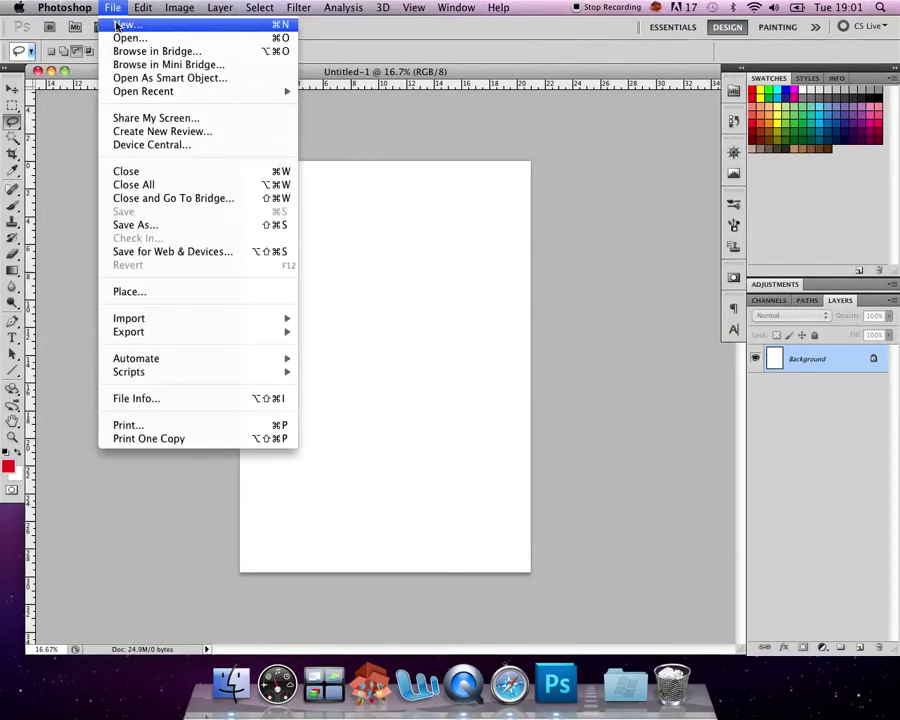
pyautogui.click(120, 24)
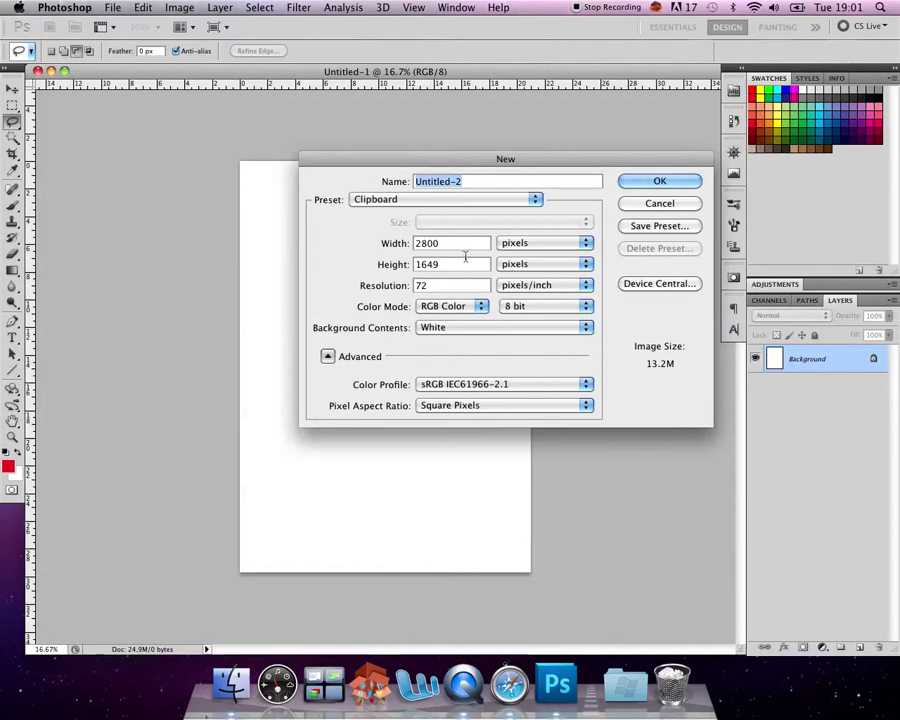
pyautogui.click(454, 245)
pyautogui.click(455, 264)
pyautogui.click(461, 243)
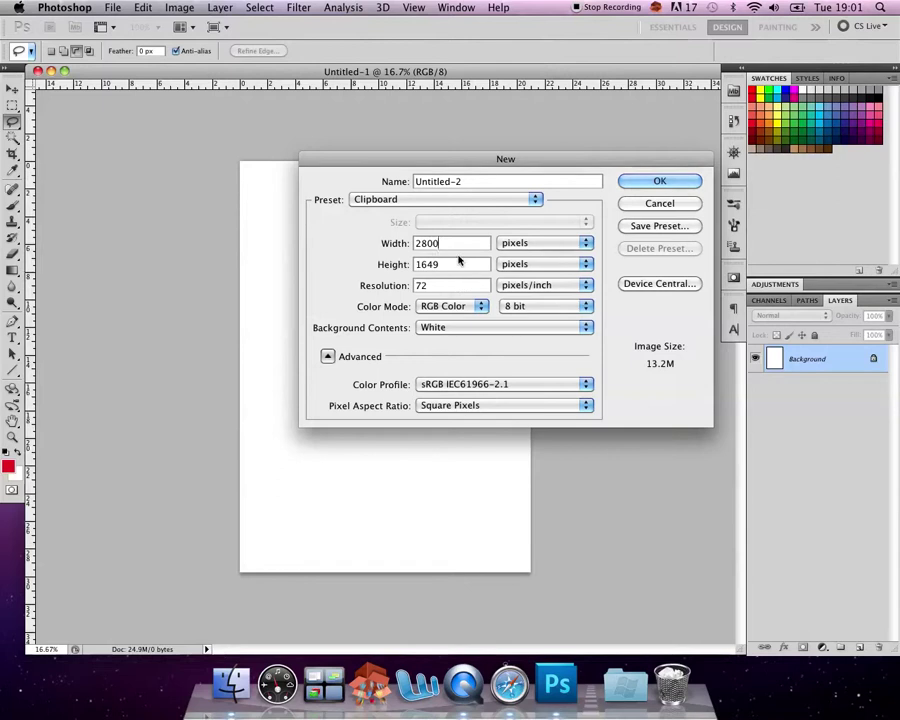
pyautogui.click(455, 264)
pyautogui.click(451, 287)
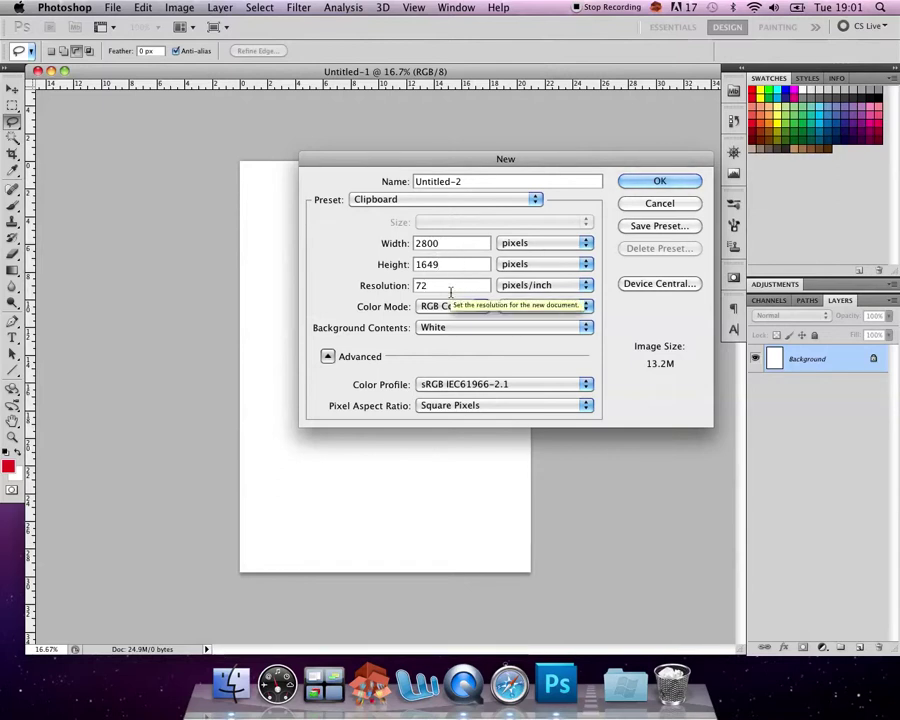
pyautogui.click(662, 182)
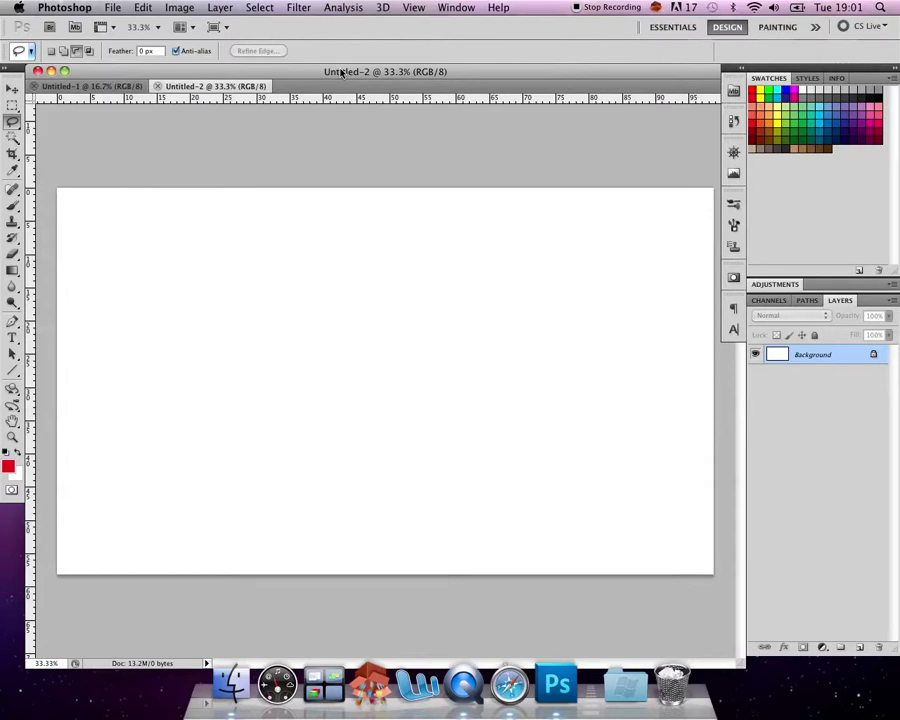
pyautogui.press('super+v')
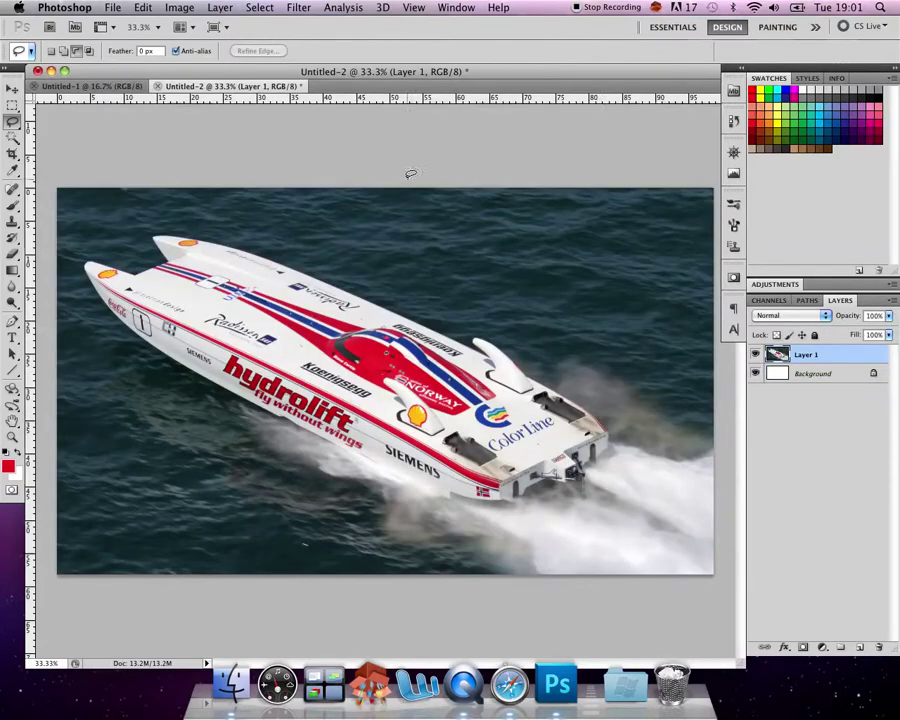
# - Select the Background layer beneath the pasted image and compare the Untitled-1 and Untitled-2 documents
pyautogui.click(836, 374)
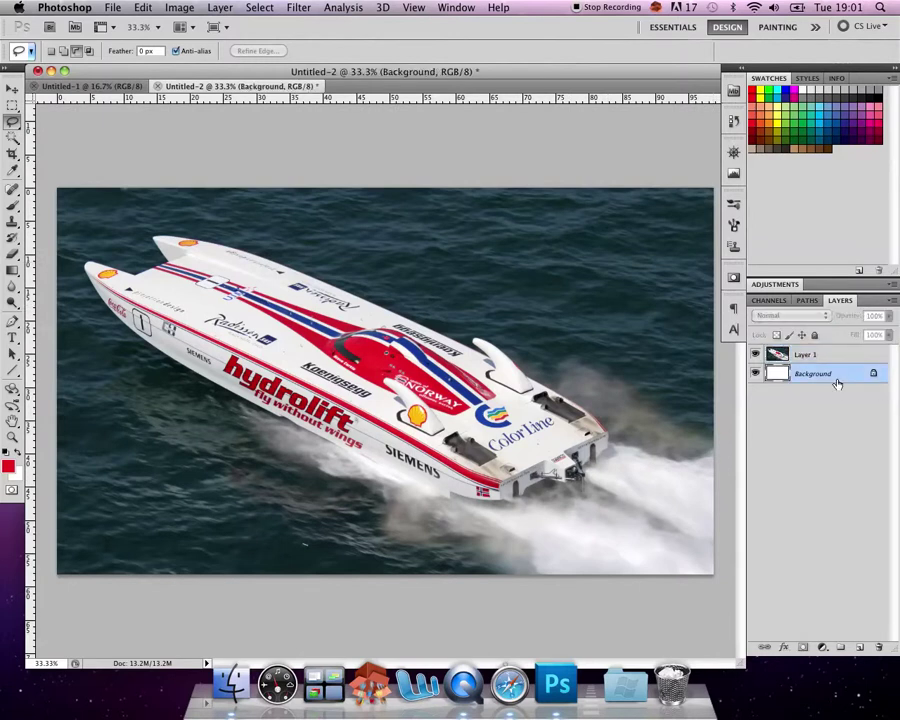
pyautogui.click(76, 87)
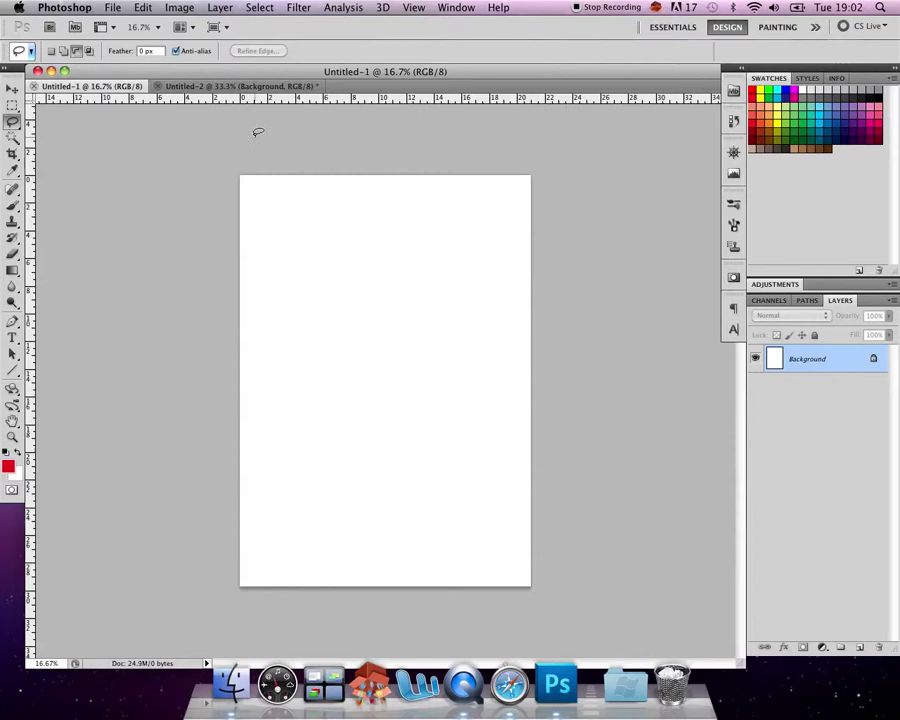
pyautogui.click(218, 90)
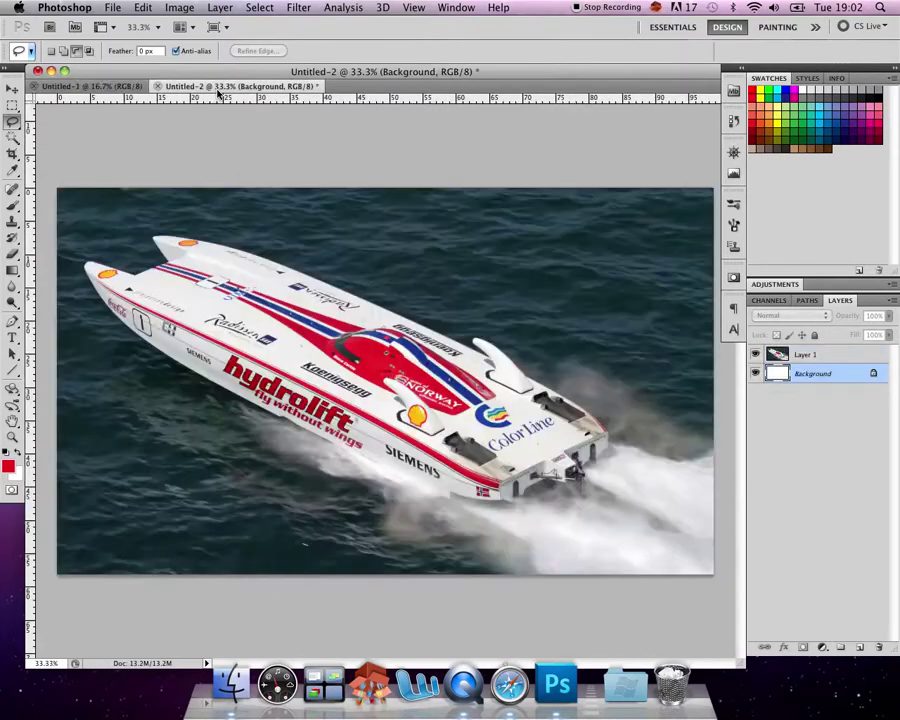
pyautogui.click(107, 88)
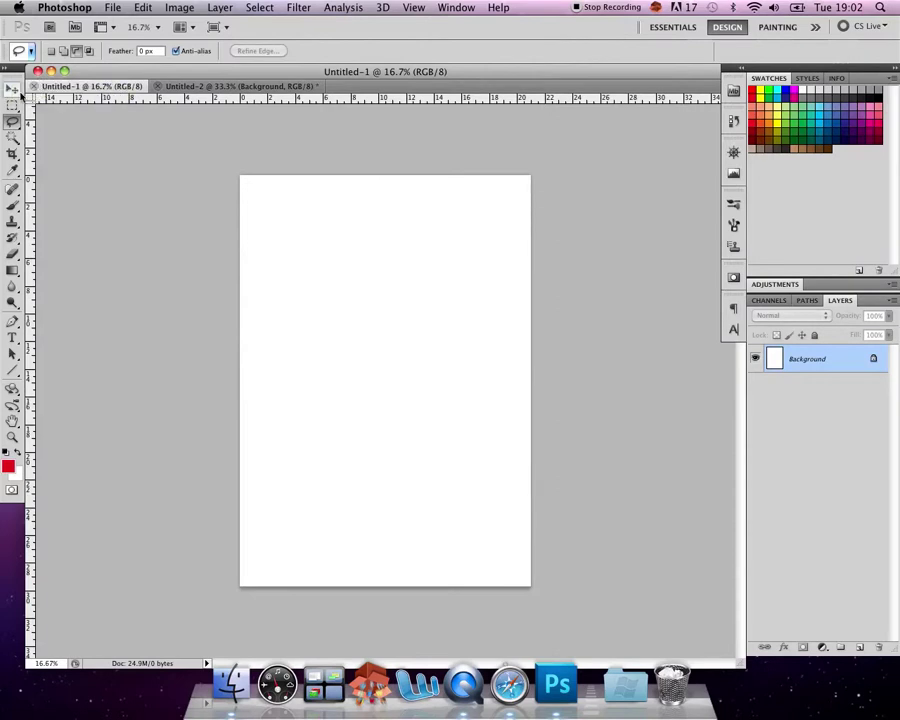
# - Activate the Move tool and float the speedboat document in its own window, offset so the blank A4 page shows behind it
pyautogui.click(15, 93)
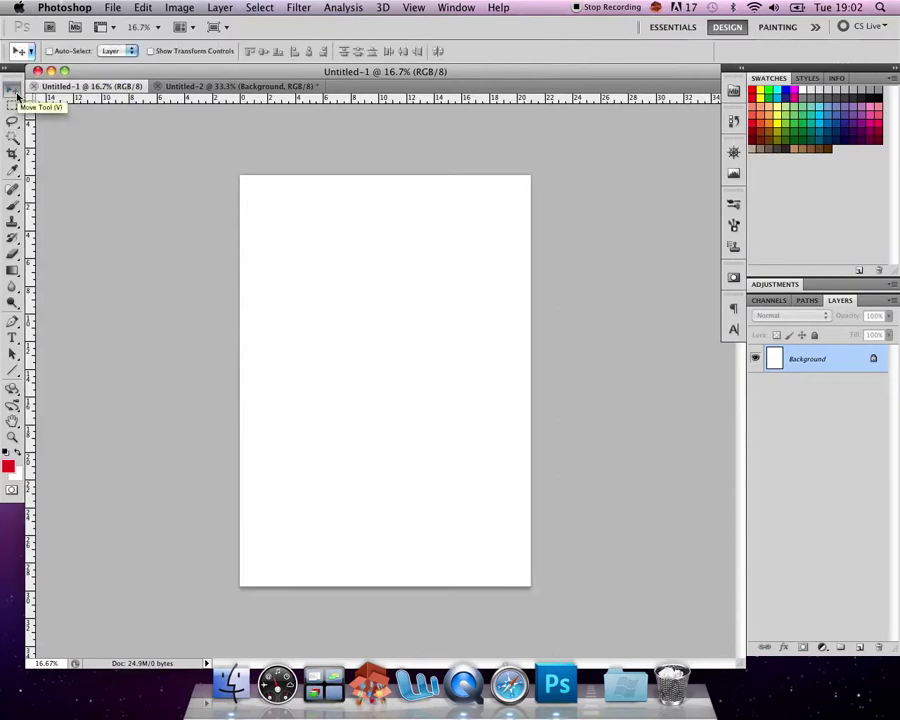
pyautogui.click(222, 87)
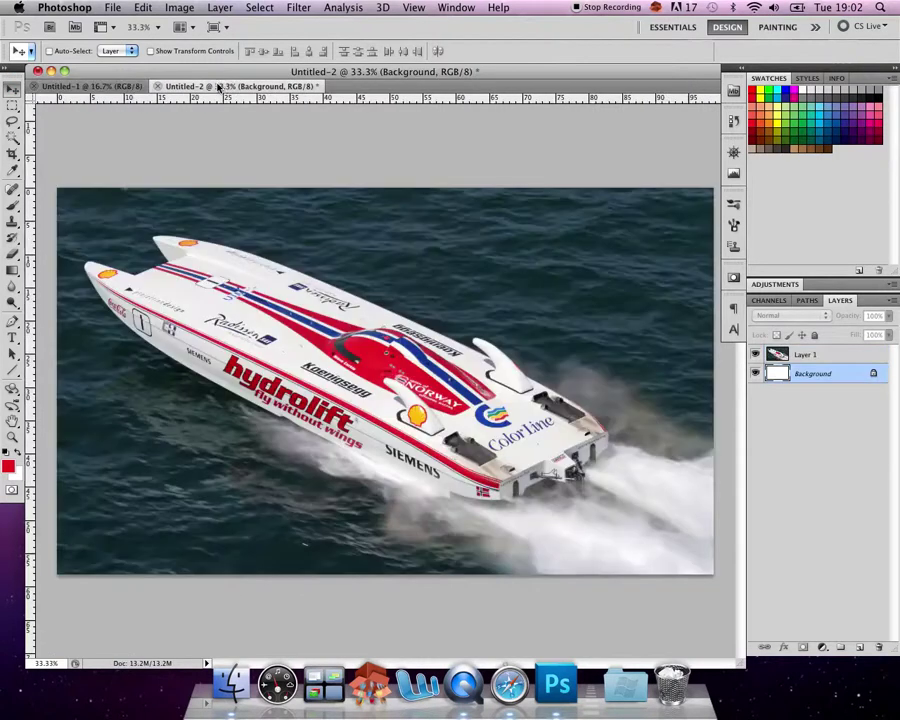
pyautogui.moveTo(230, 87); pyautogui.dragTo(328, 155)
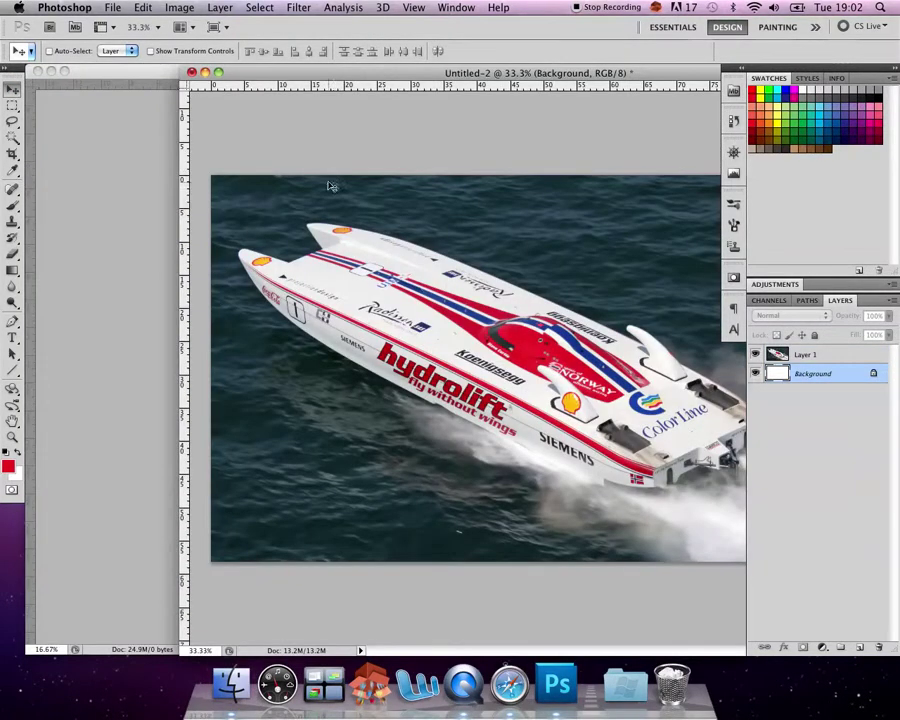
pyautogui.moveTo(295, 70); pyautogui.dragTo(514, 257)
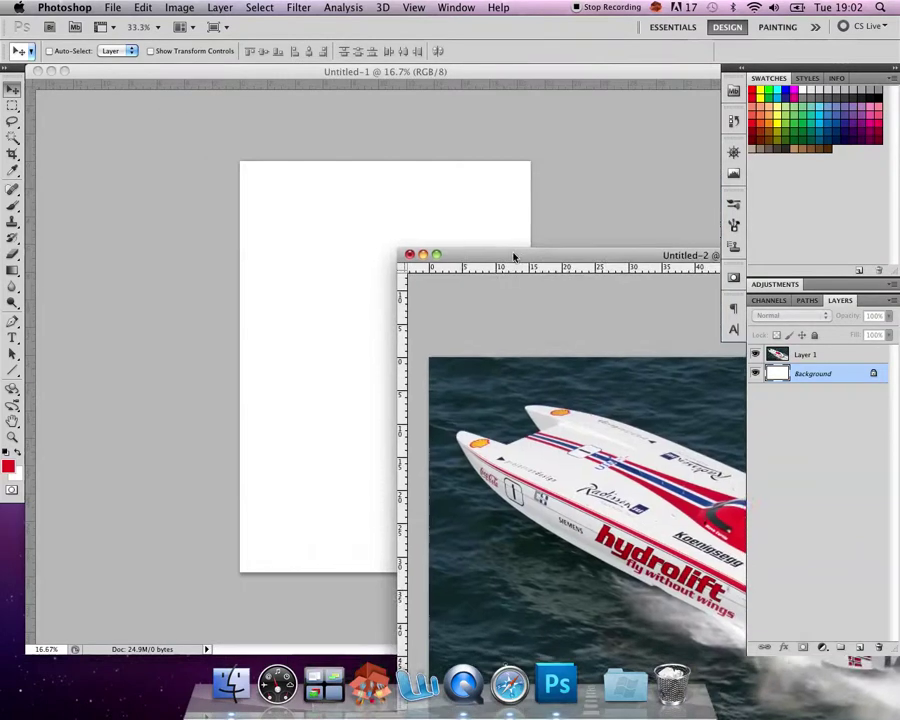
# - Copy Layer 1 with the speedboat into the A4 document and place it across the page's full width, slightly above the middle
pyautogui.click(491, 399)
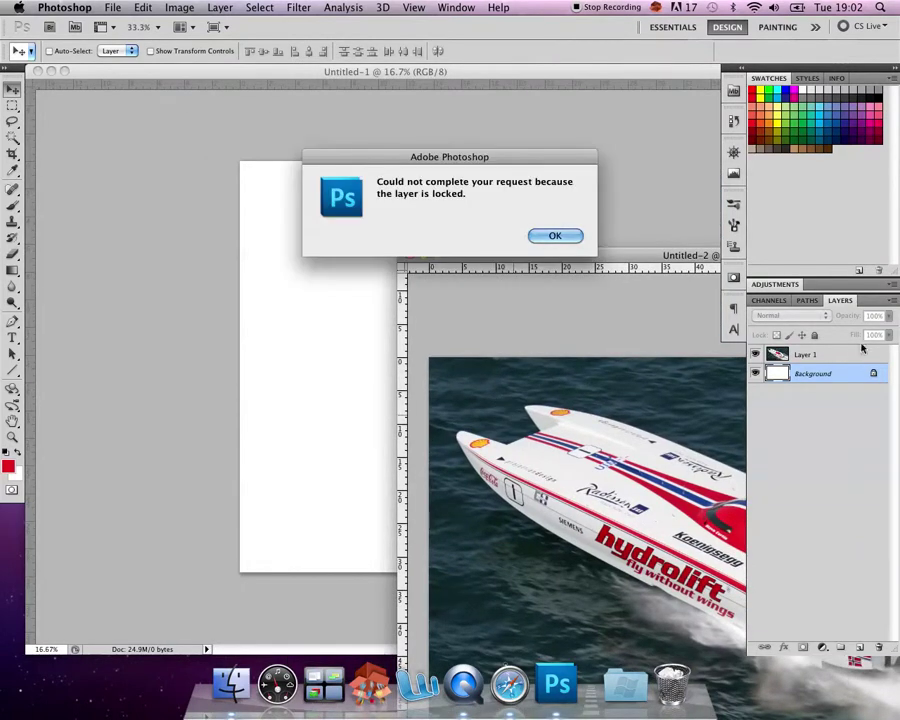
pyautogui.click(540, 234)
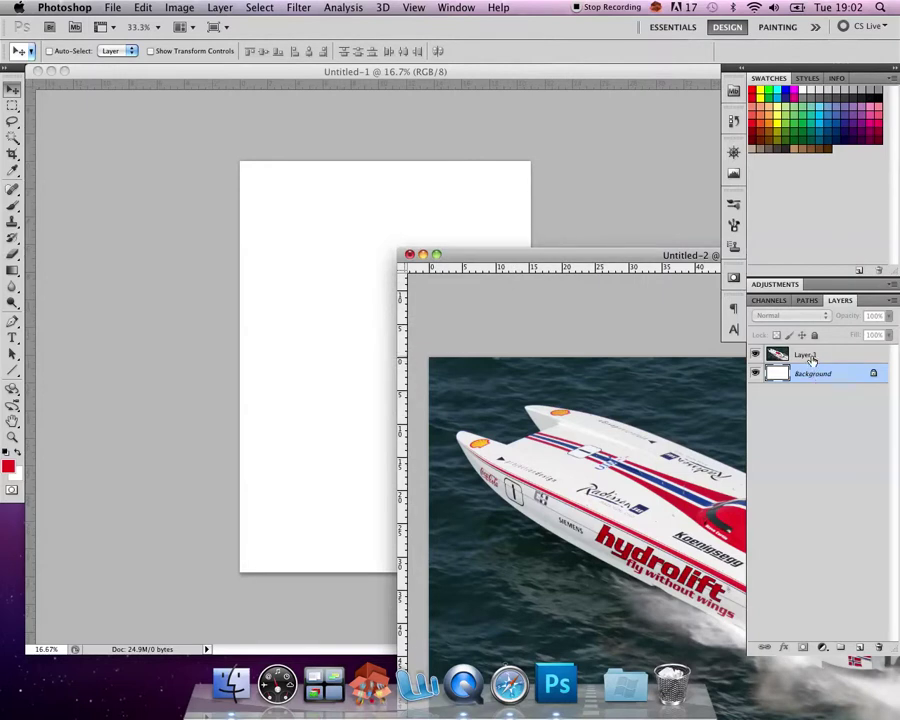
pyautogui.click(811, 357)
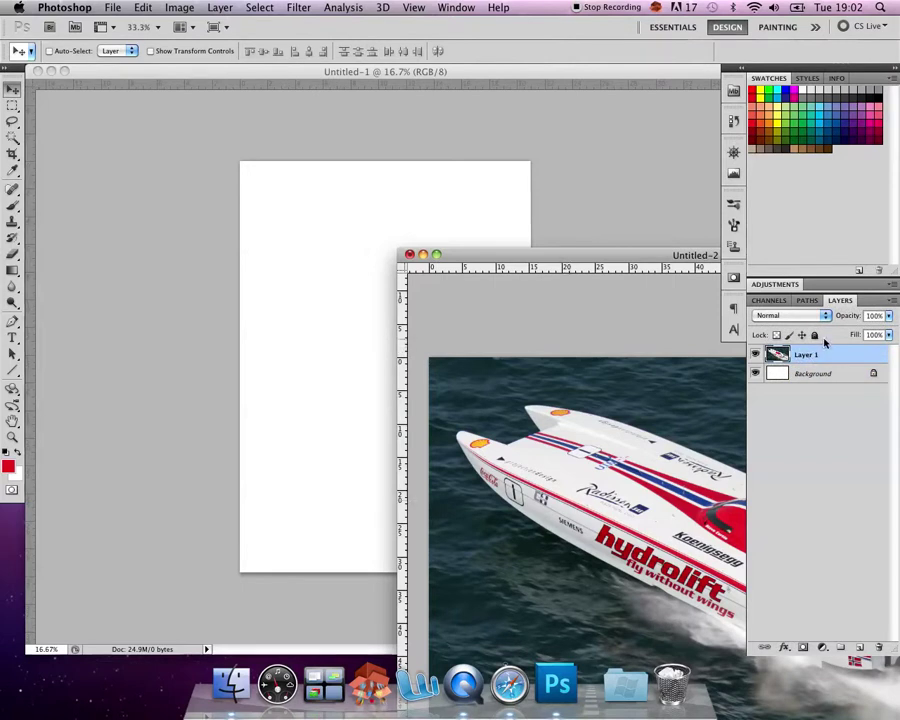
pyautogui.moveTo(815, 360); pyautogui.dragTo(369, 242)
pyautogui.moveTo(373, 258); pyautogui.dragTo(379, 346)
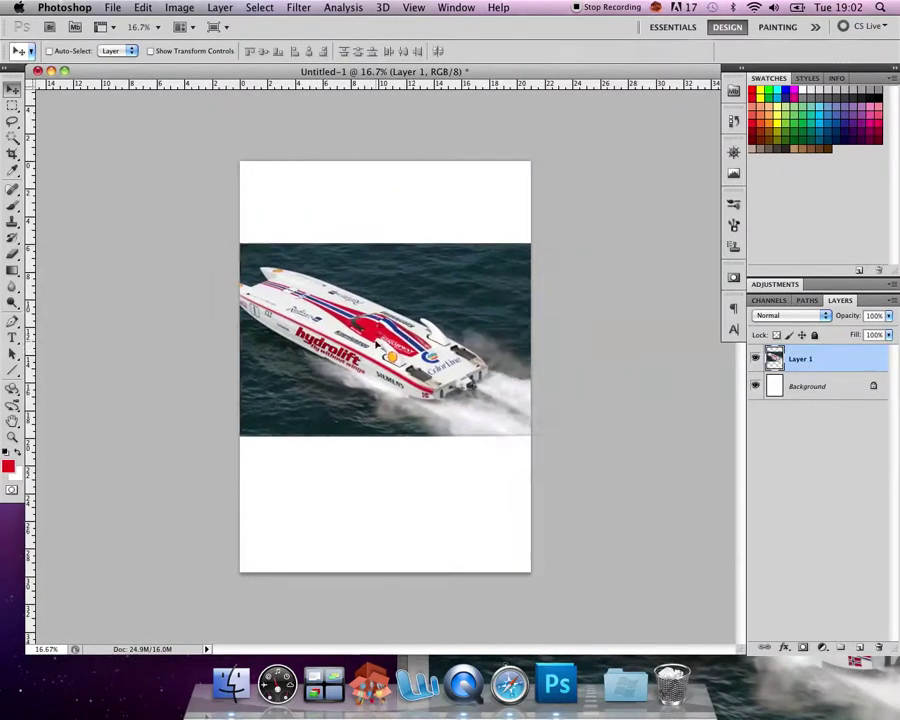